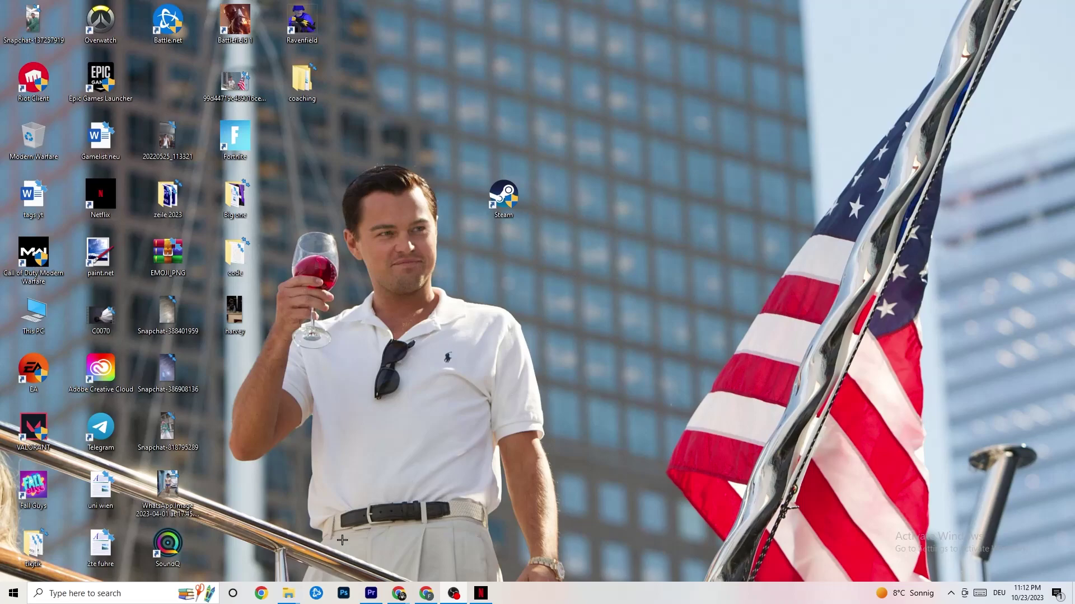
Step: Open the list of network adapters from the Network & Internet settings and check the Ethernet adapter's status
left_click(2, 601)
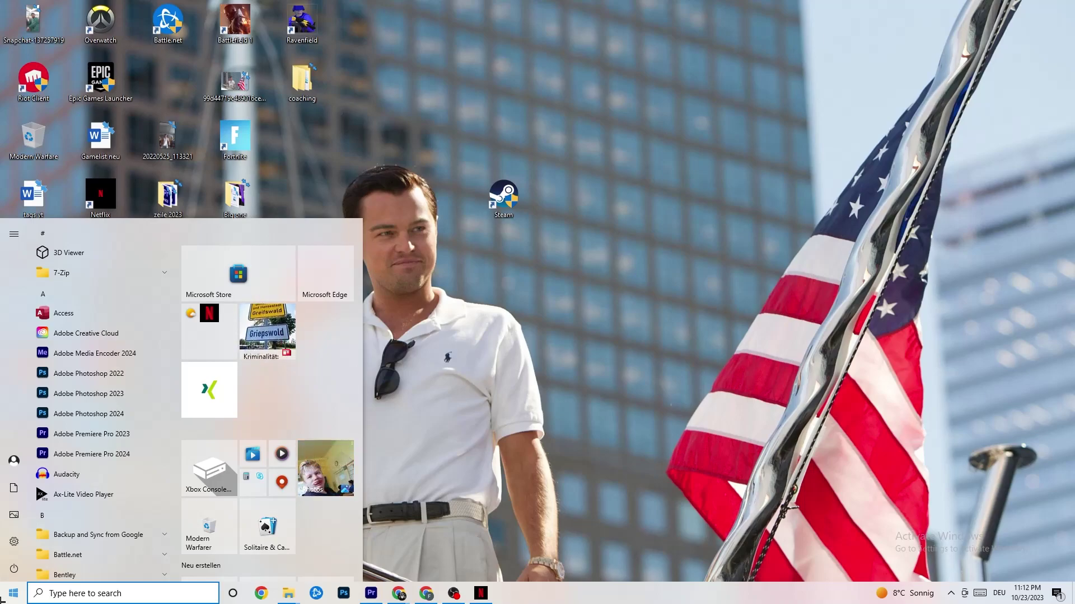
left_click(13, 542)
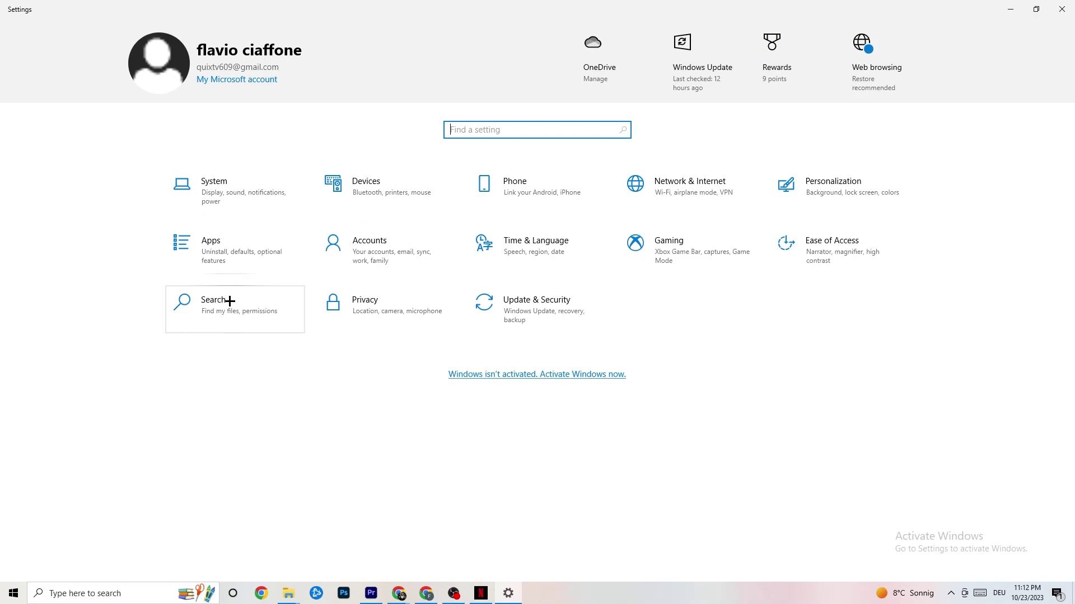
left_click(708, 188)
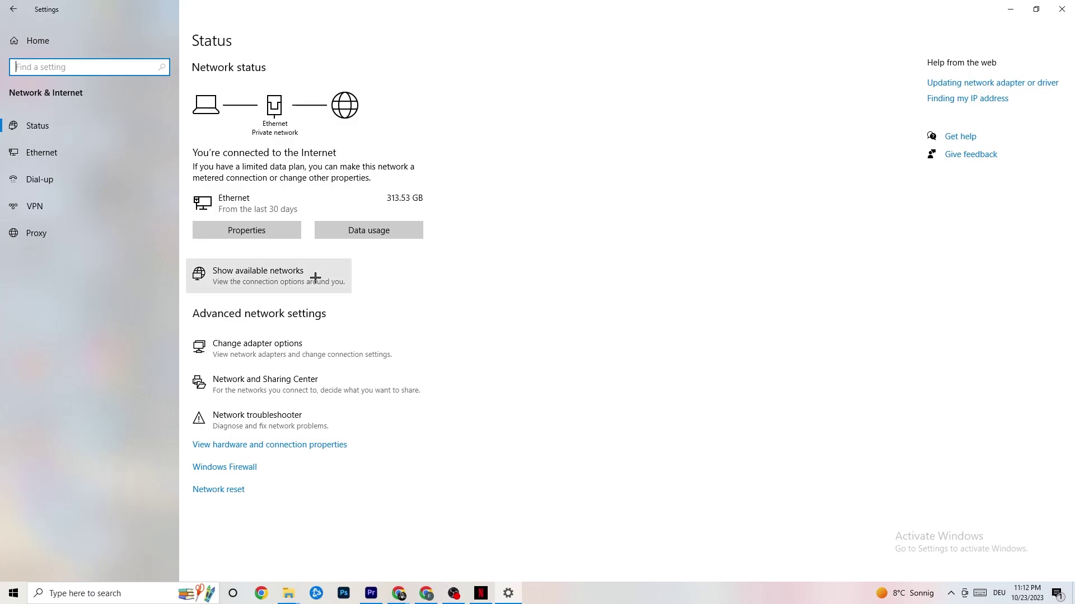
left_click(306, 340)
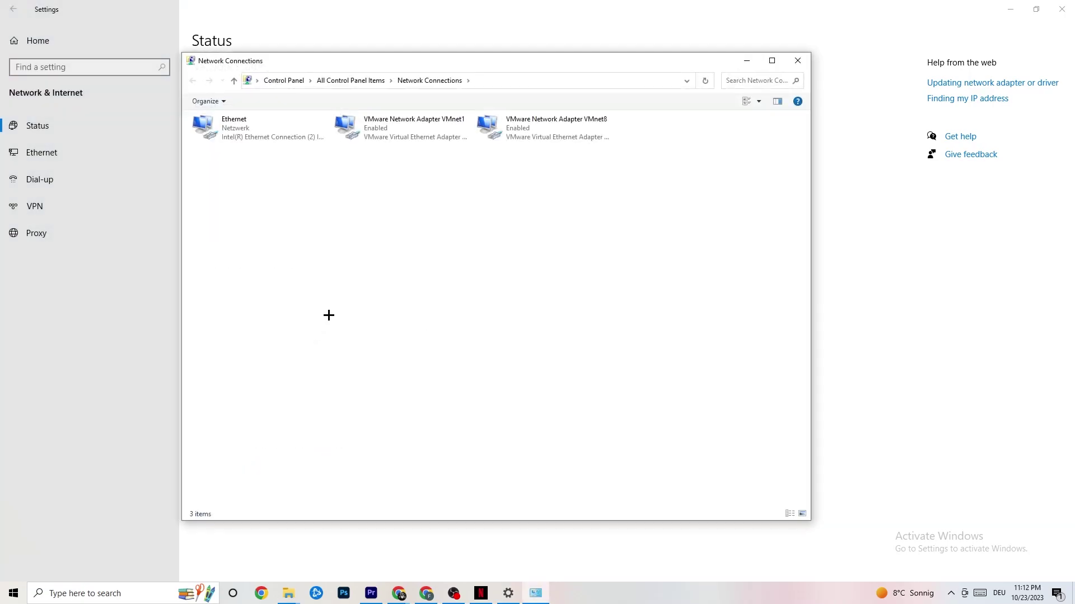
double_click(286, 128)
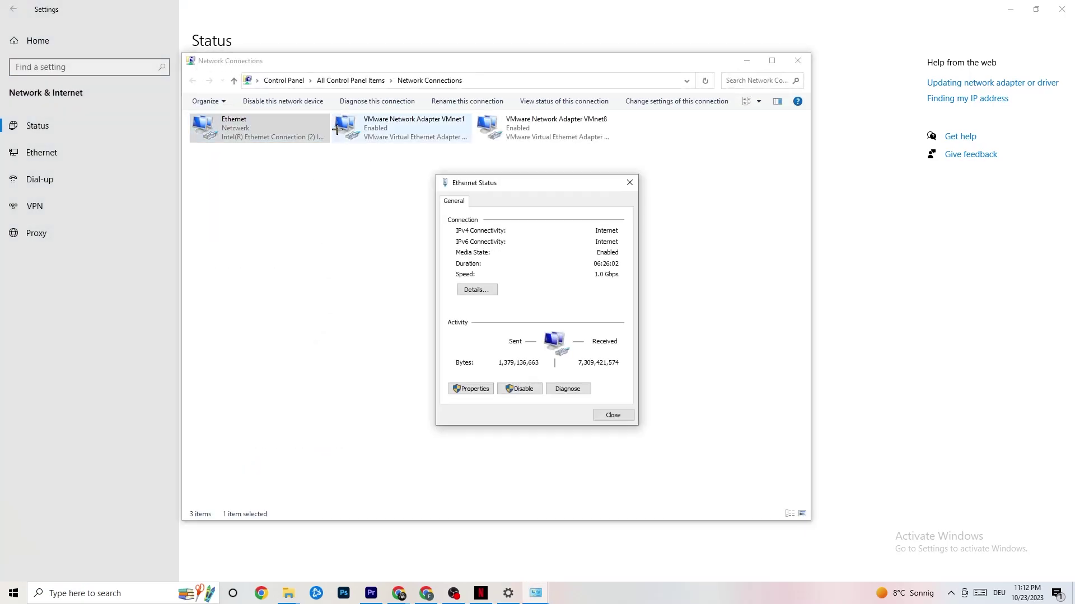
left_click(629, 186)
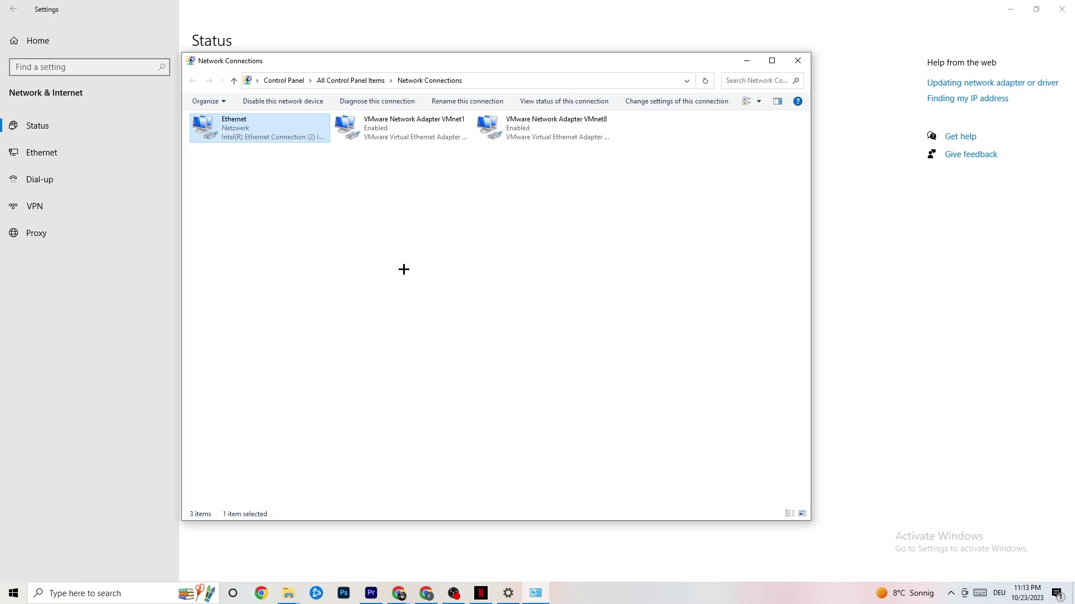
Step: Disable and re-enable the Ethernet adapter, and close the Network Connections window
right_click(263, 135)
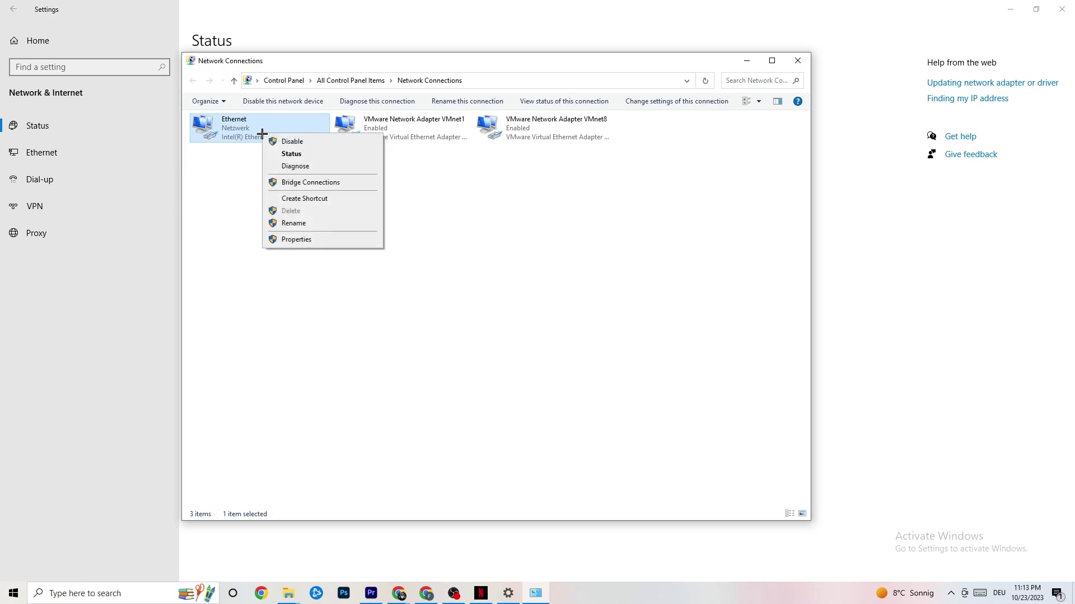
left_click(304, 142)
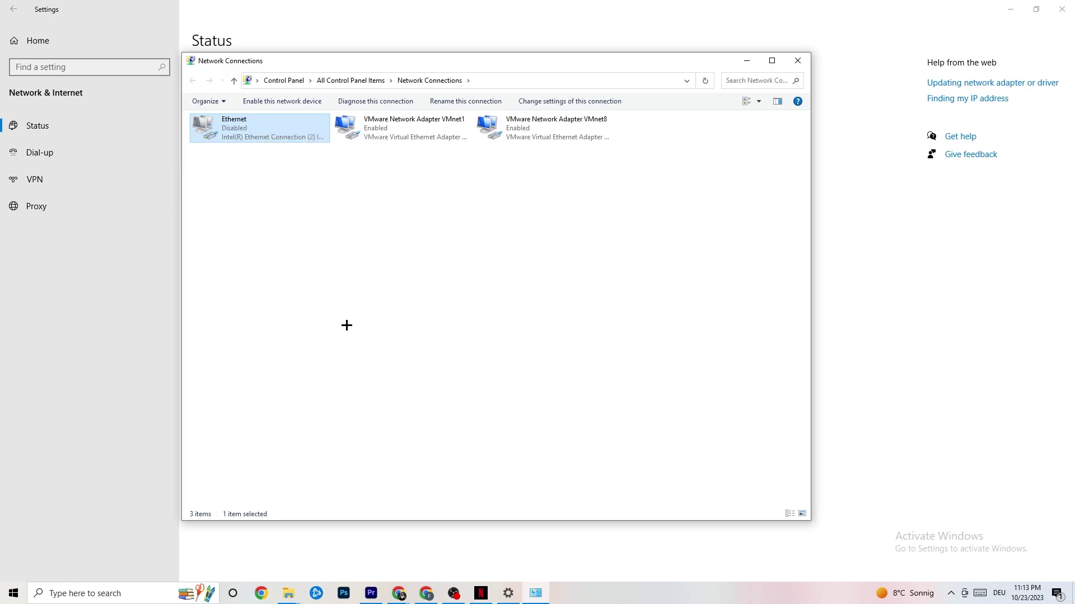
right_click(263, 135)
left_click(292, 146)
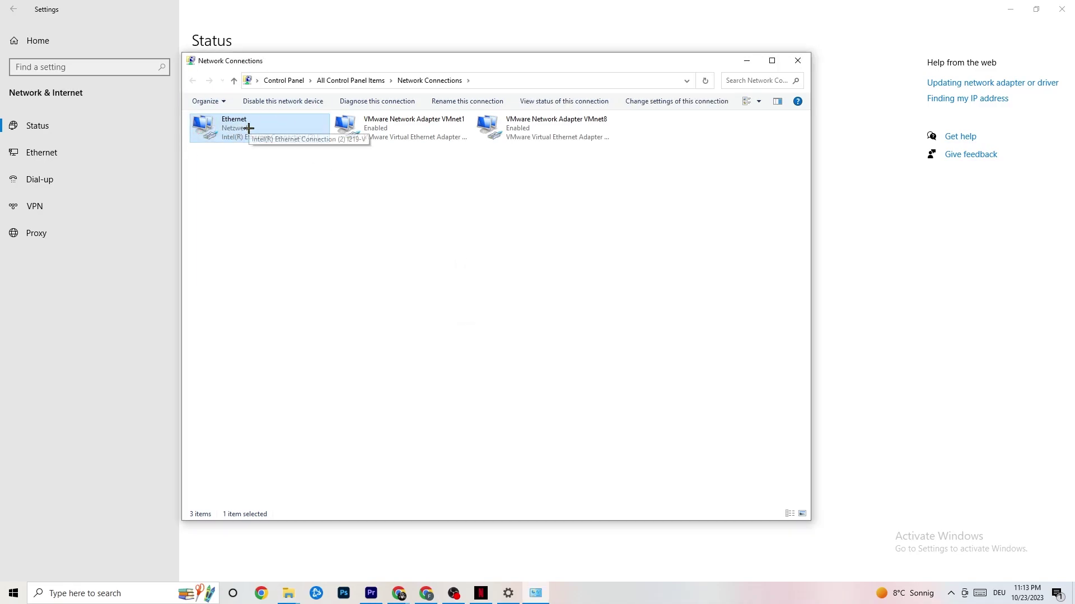
left_click(797, 60)
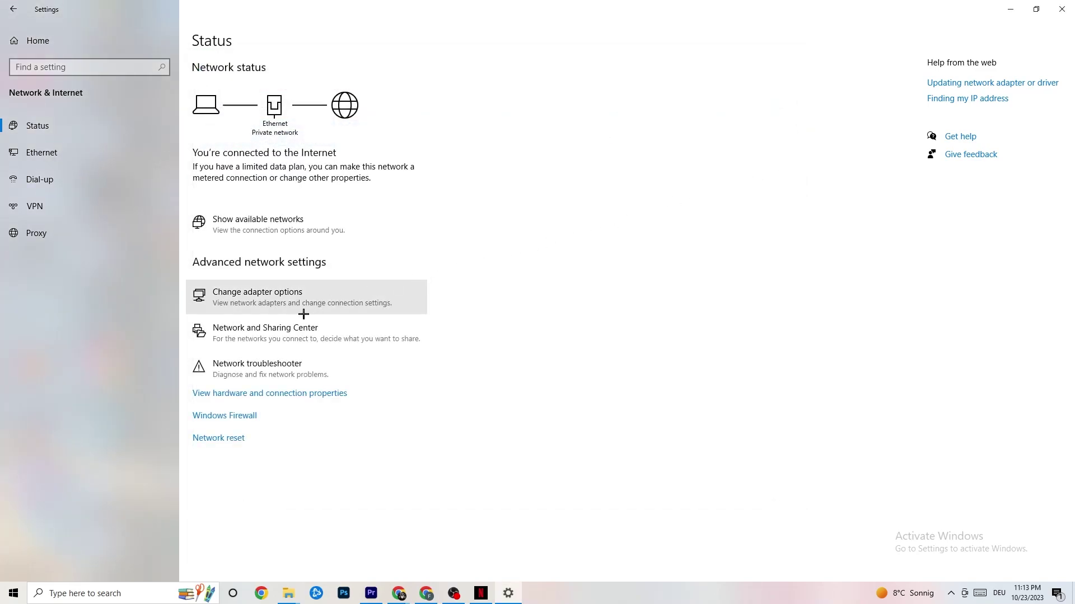
Step: Open the Network and Sharing Center full screen and look at the page for troubleshooting network problems
left_click(268, 332)
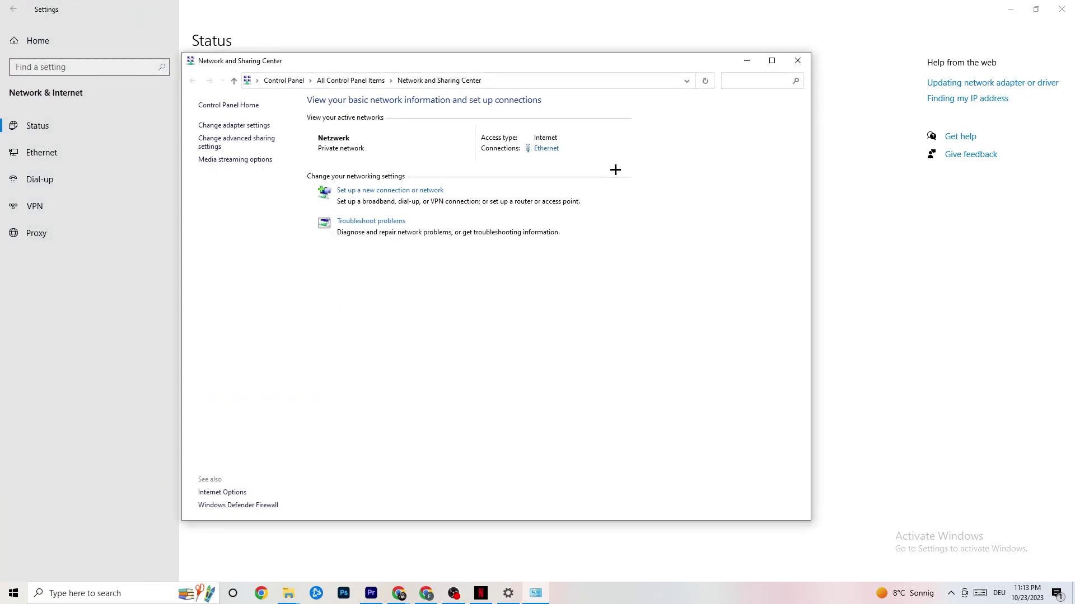
left_click(770, 61)
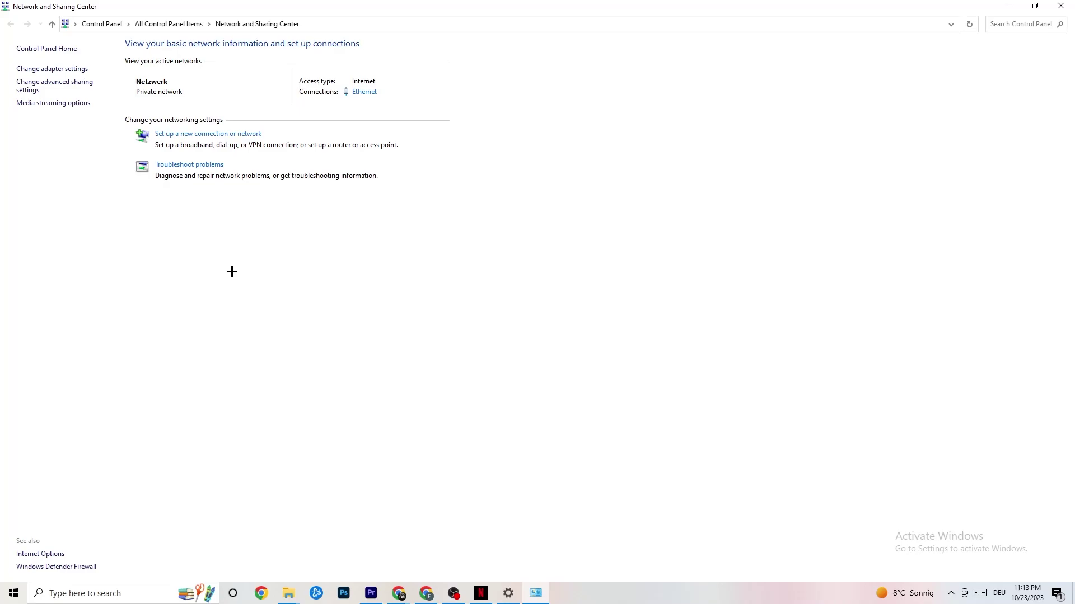
left_click(206, 165)
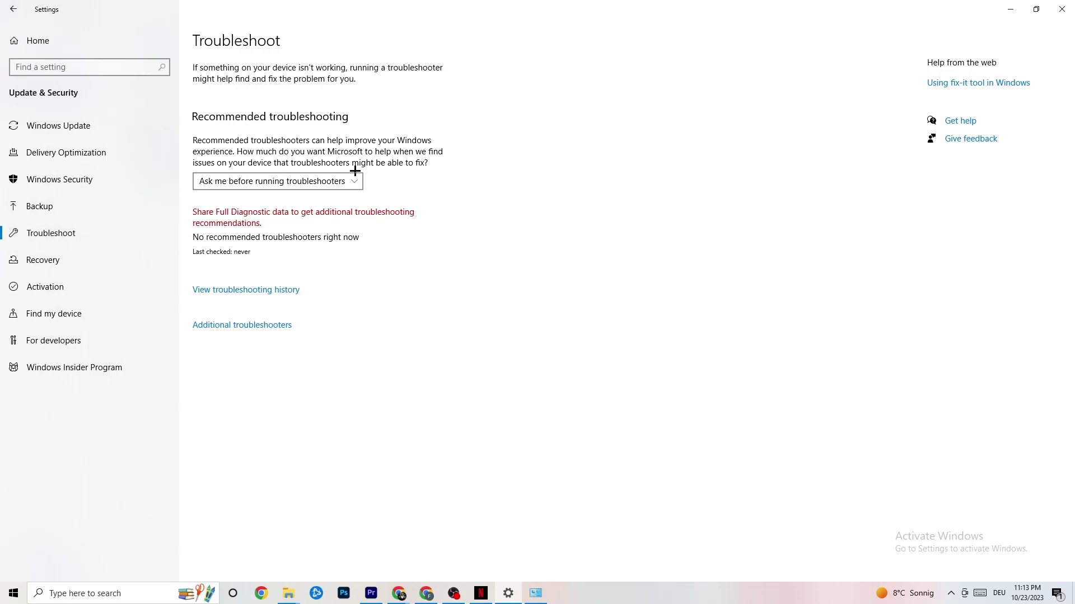
left_click(1050, 2)
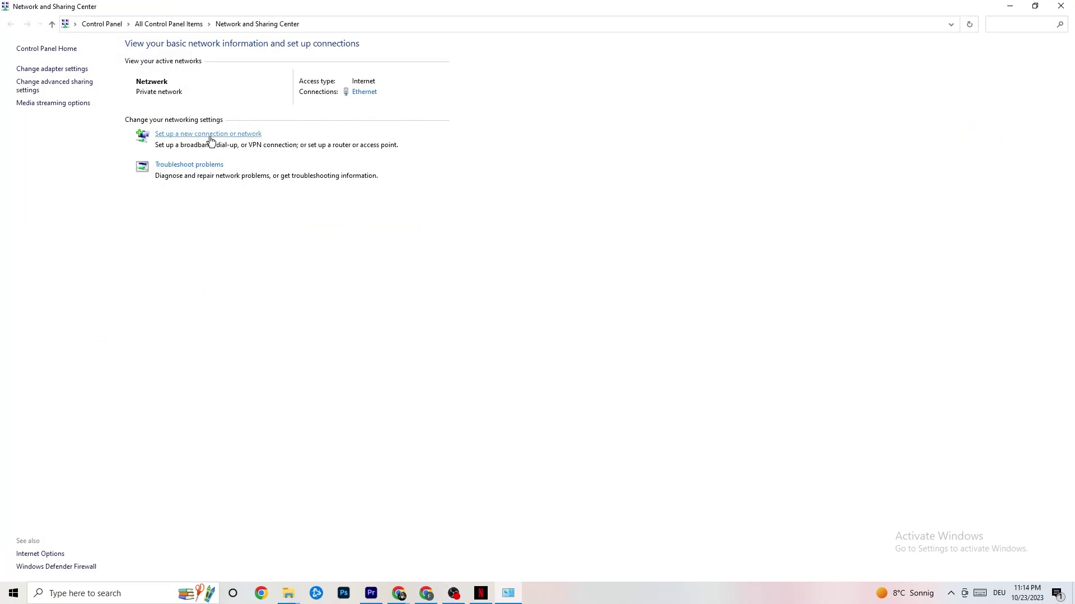
Step: Try the option for manually specified DNS server addresses in the Ethernet connection's TCP/IPv4 properties, and close everything without saving
left_click(370, 93)
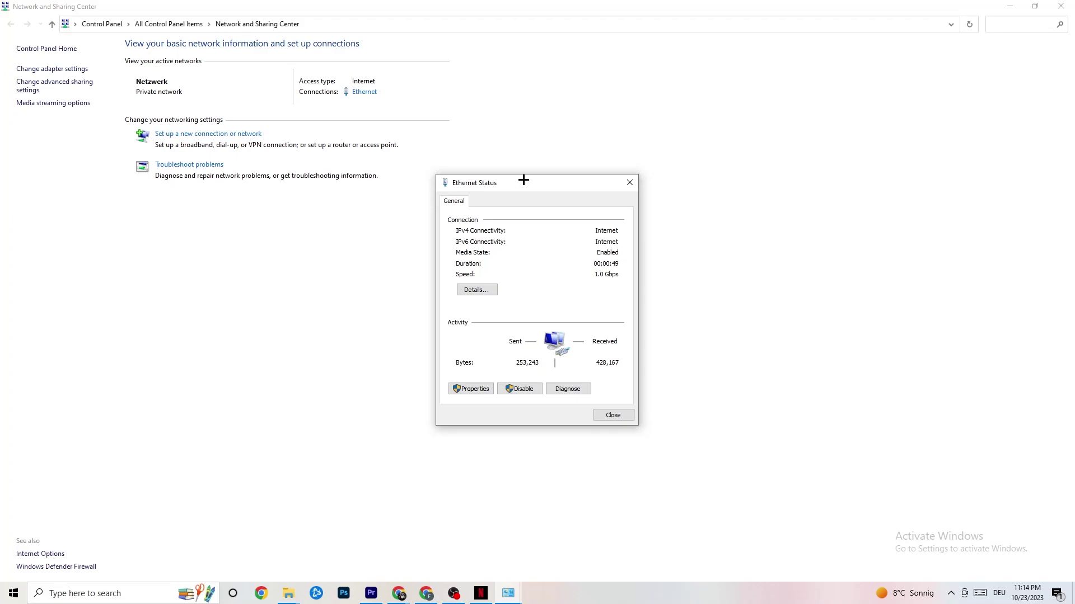
left_click_drag(523, 181, 354, 163)
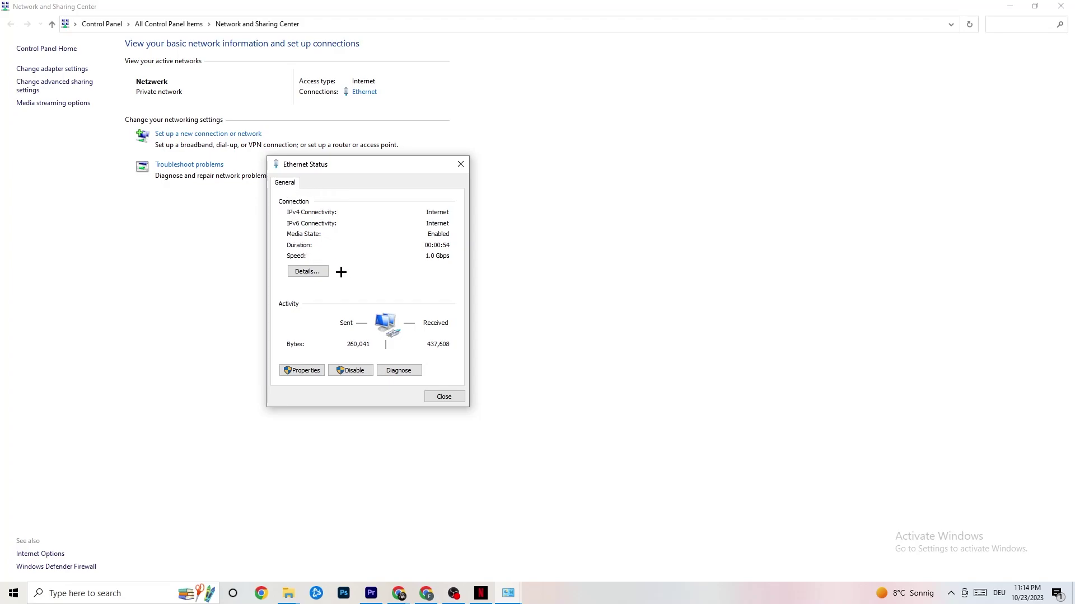
left_click(301, 370)
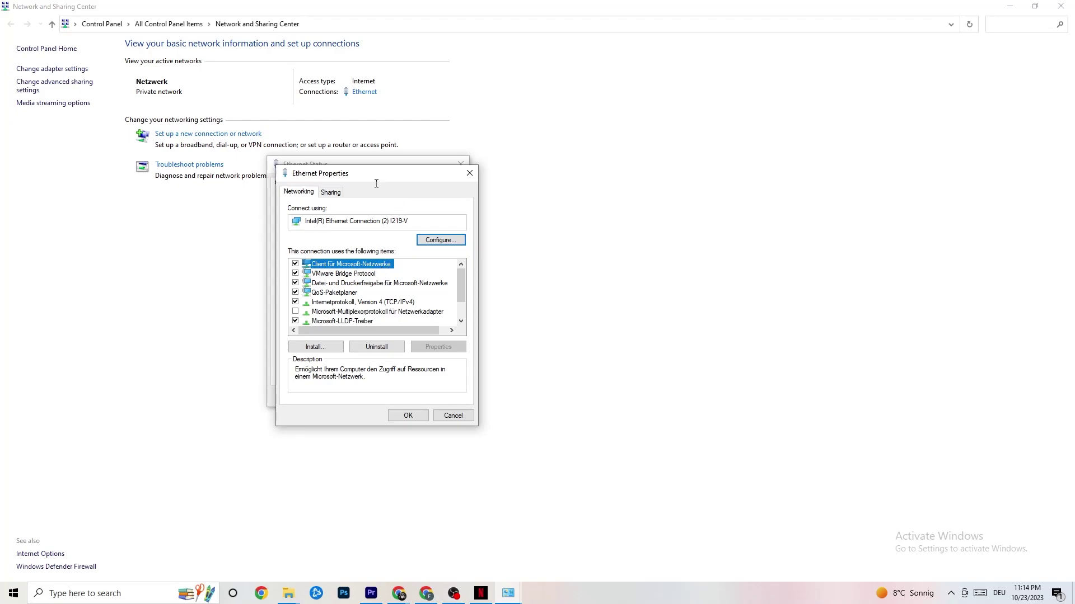
left_click_drag(359, 168, 420, 108)
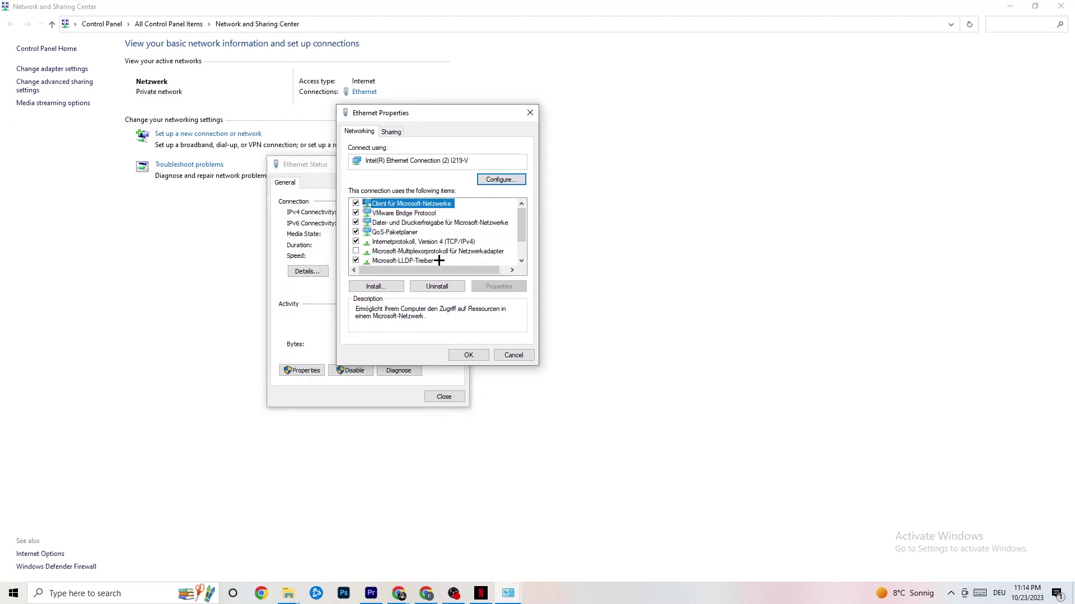
double_click(407, 242)
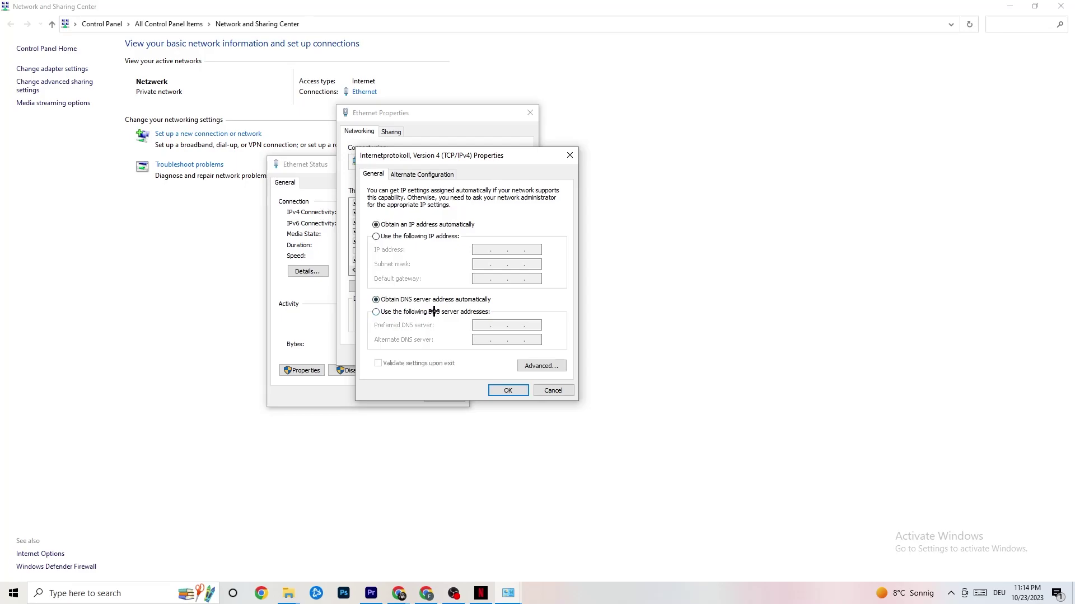
left_click(377, 312)
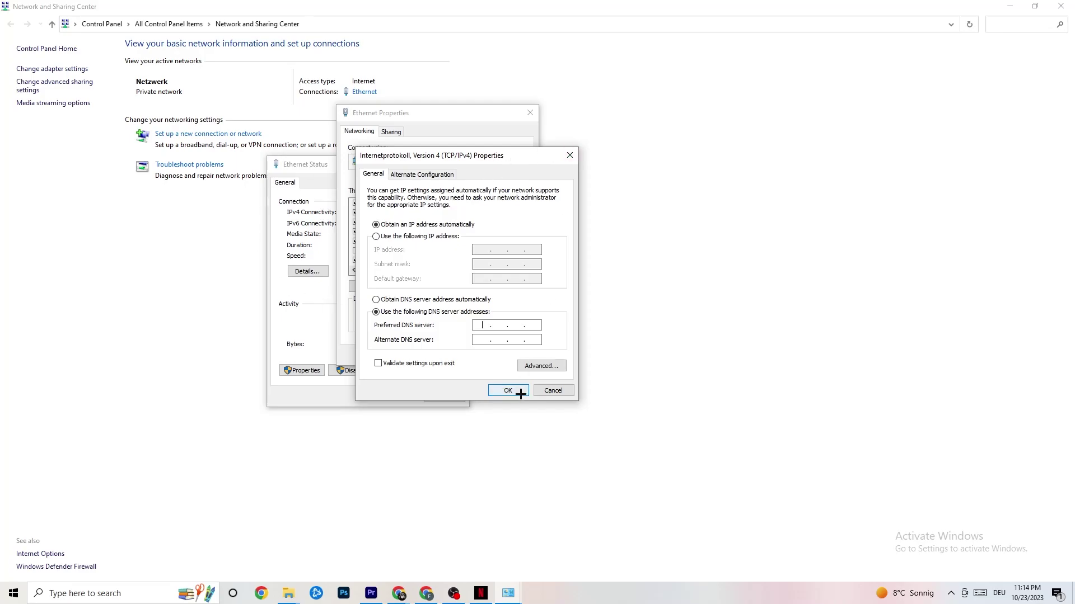
left_click(568, 156)
left_click(530, 113)
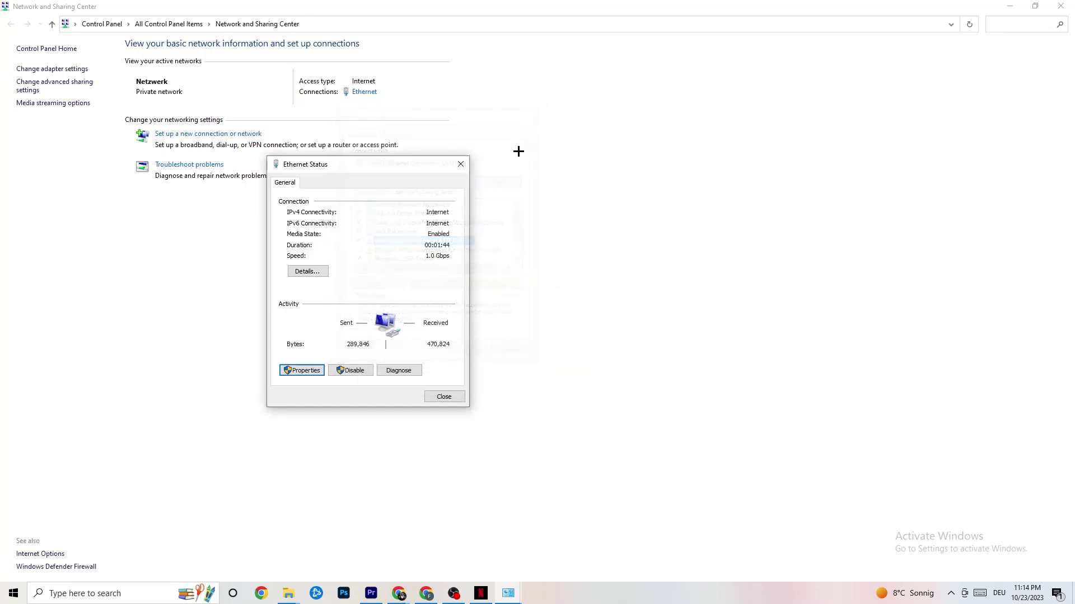
left_click(460, 163)
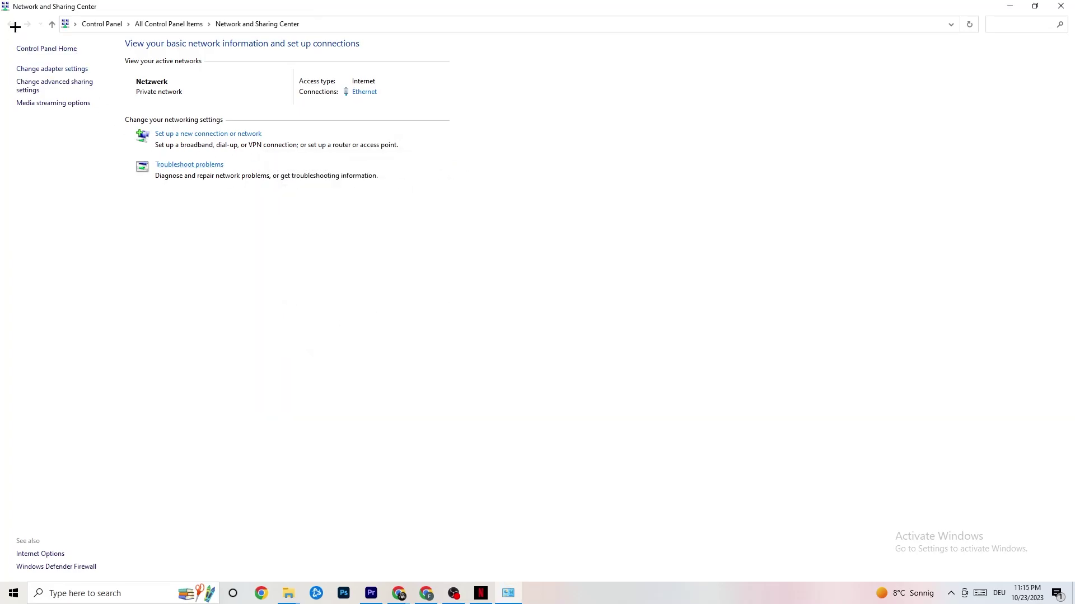
left_click(1060, 6)
Step: Reopen the Network & Internet status page and consult the web help on updating the network adapter or driver
left_click(13, 593)
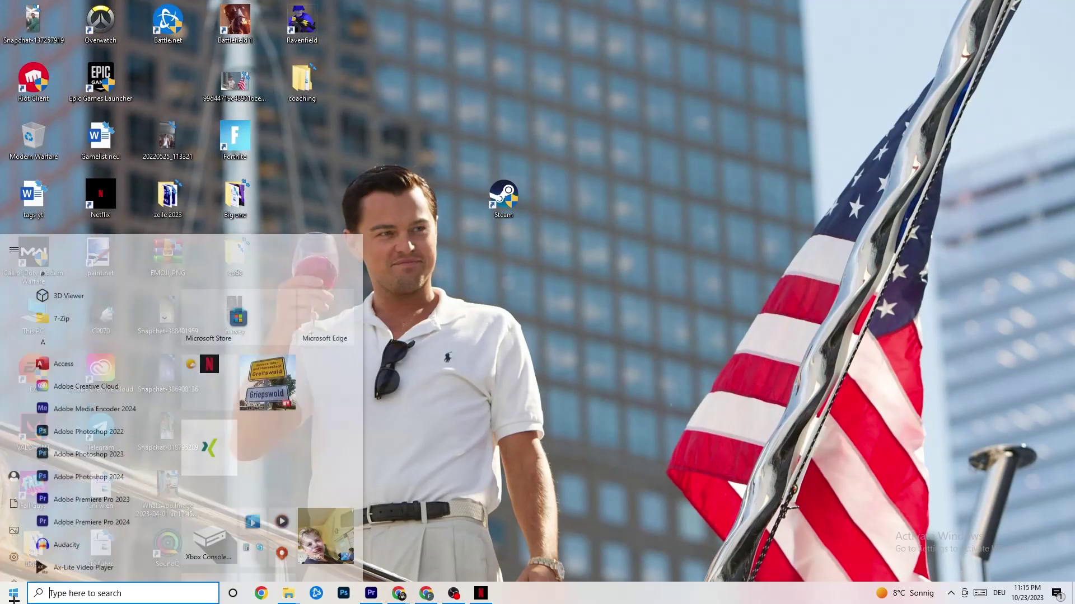
left_click(13, 542)
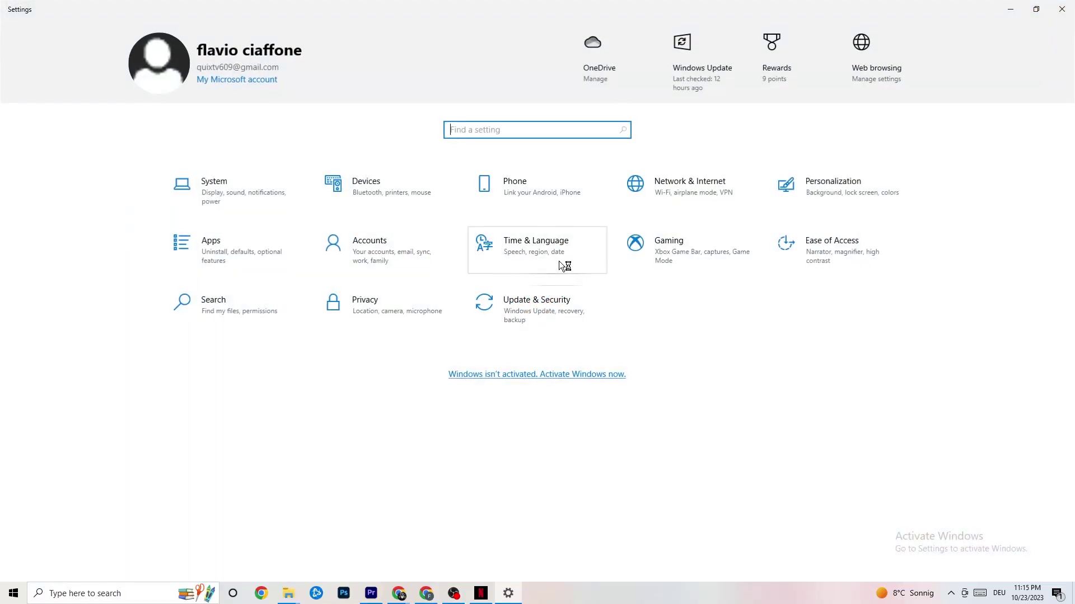
left_click(674, 193)
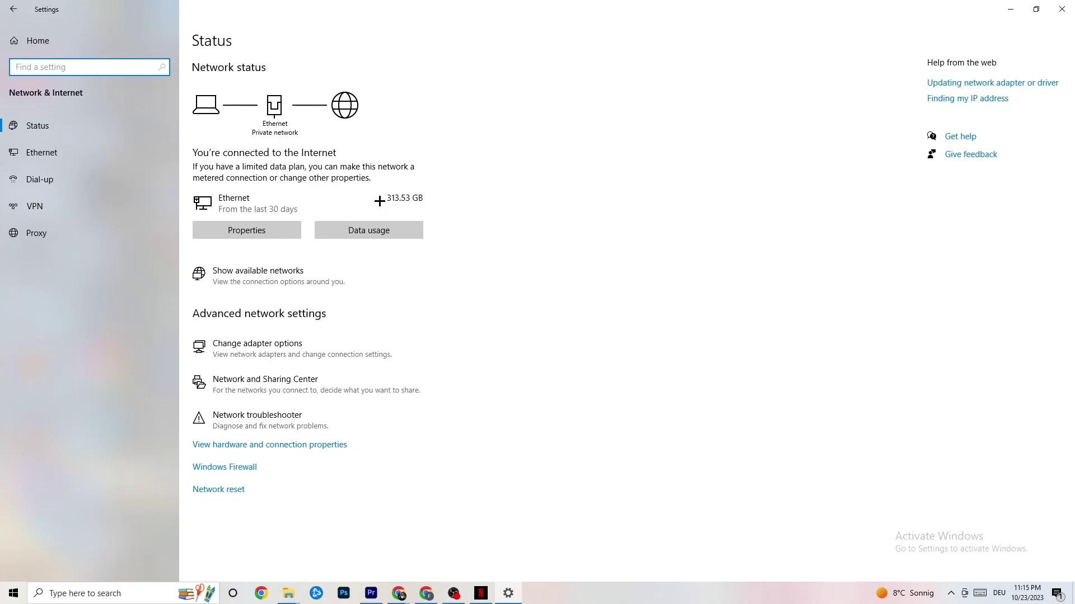
left_click(995, 85)
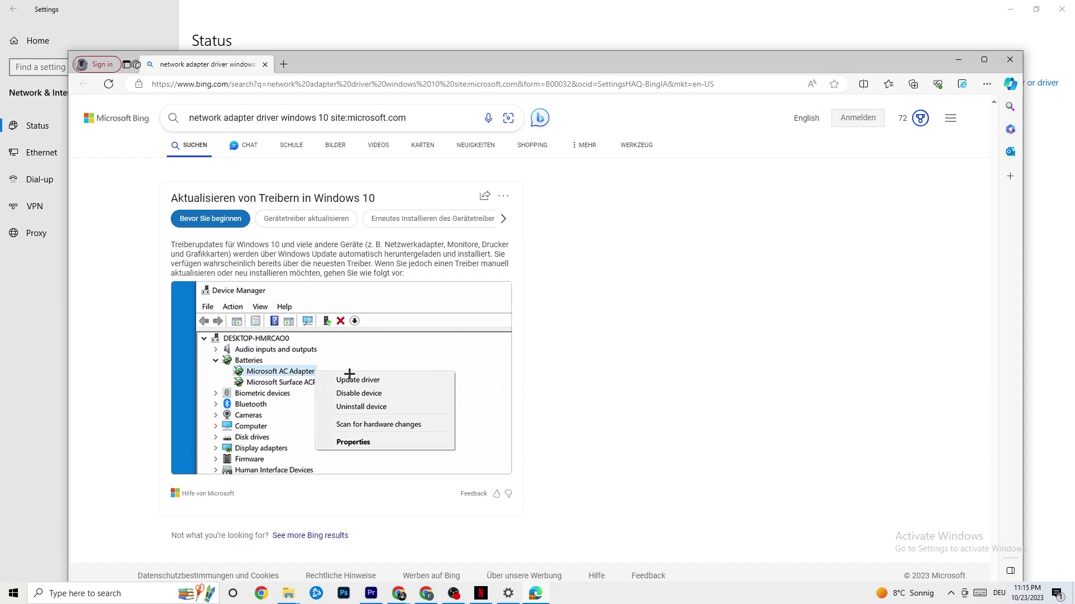
left_click(1017, 60)
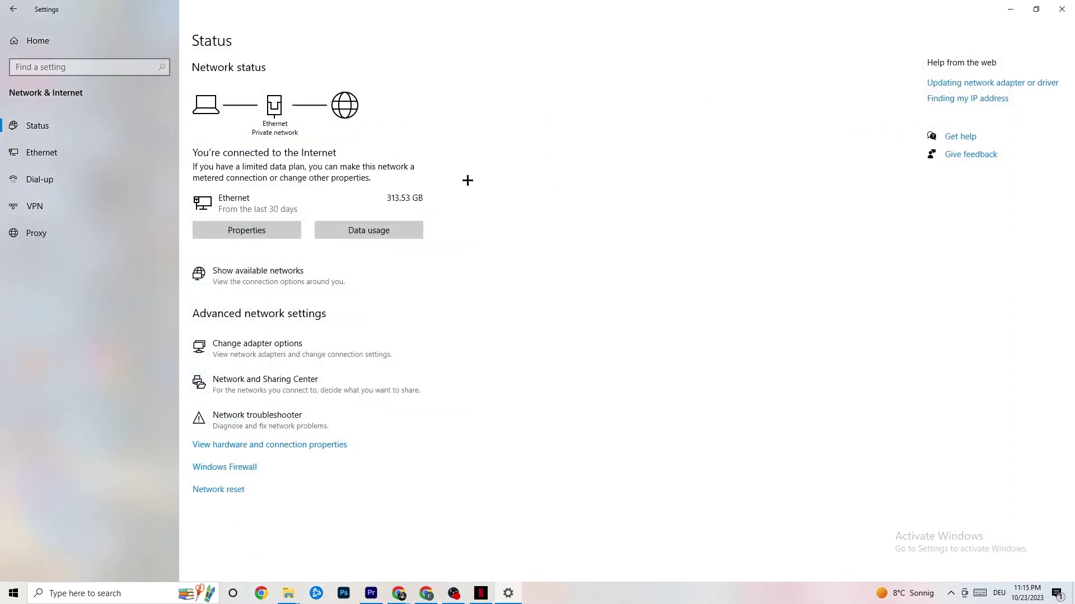
Step: Show the available networks from the network status page, and close the Settings window
left_click(323, 278)
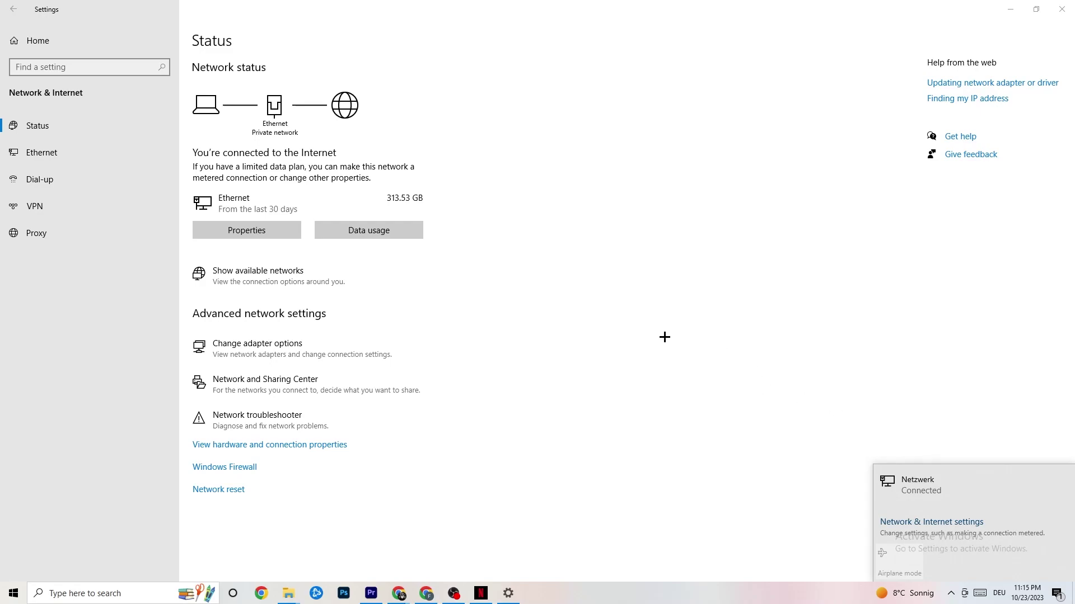
left_click(644, 334)
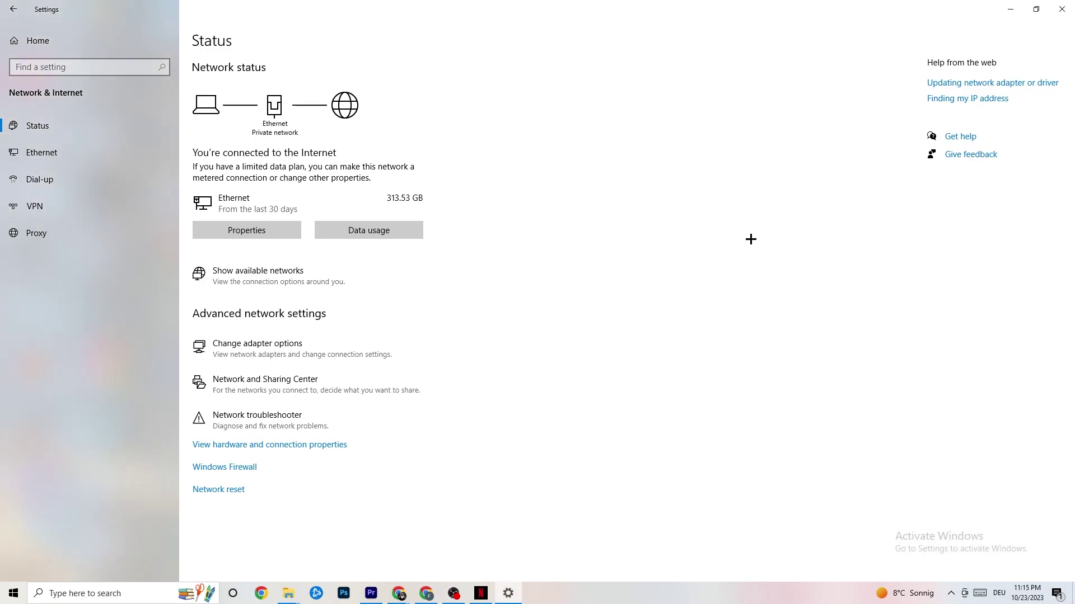
left_click(1061, 9)
Step: View the Windows Update status in the Update & Security settings, and close the Settings window
key("super")
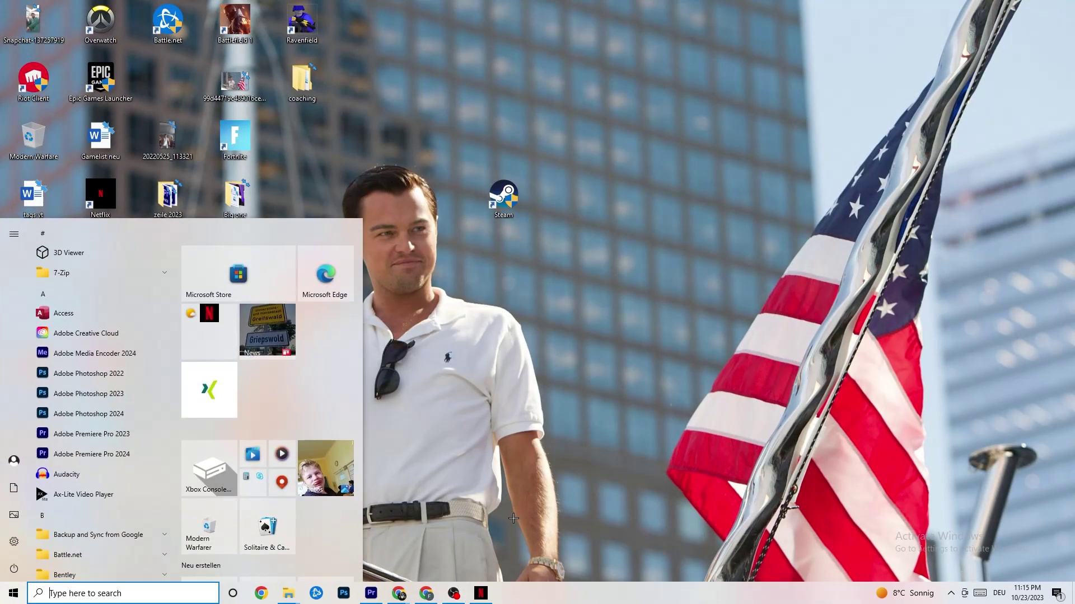
mouse_move(20, 550)
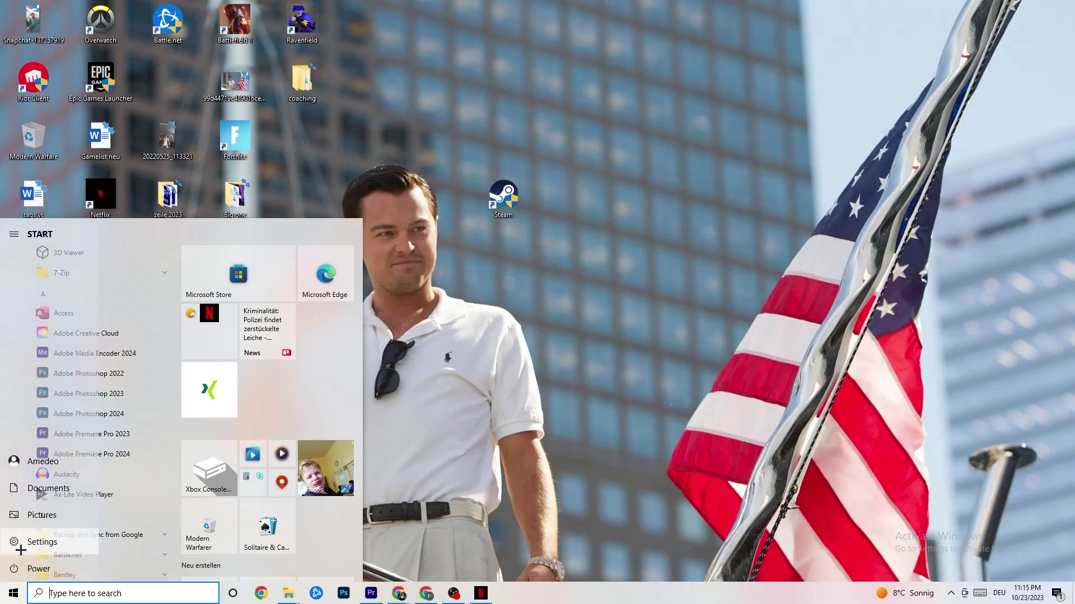
left_click(21, 550)
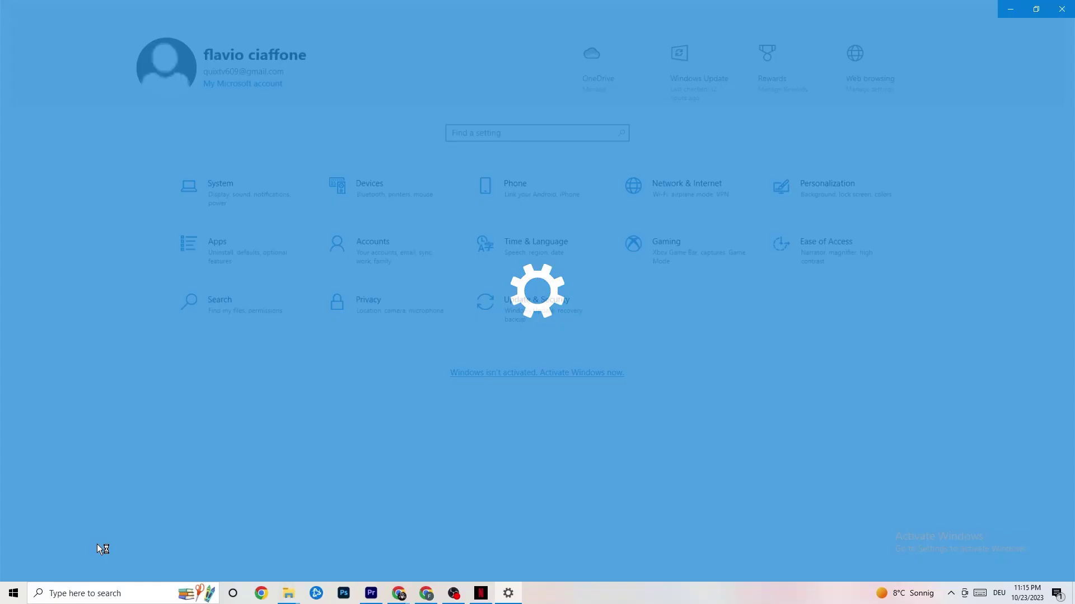
left_click(562, 307)
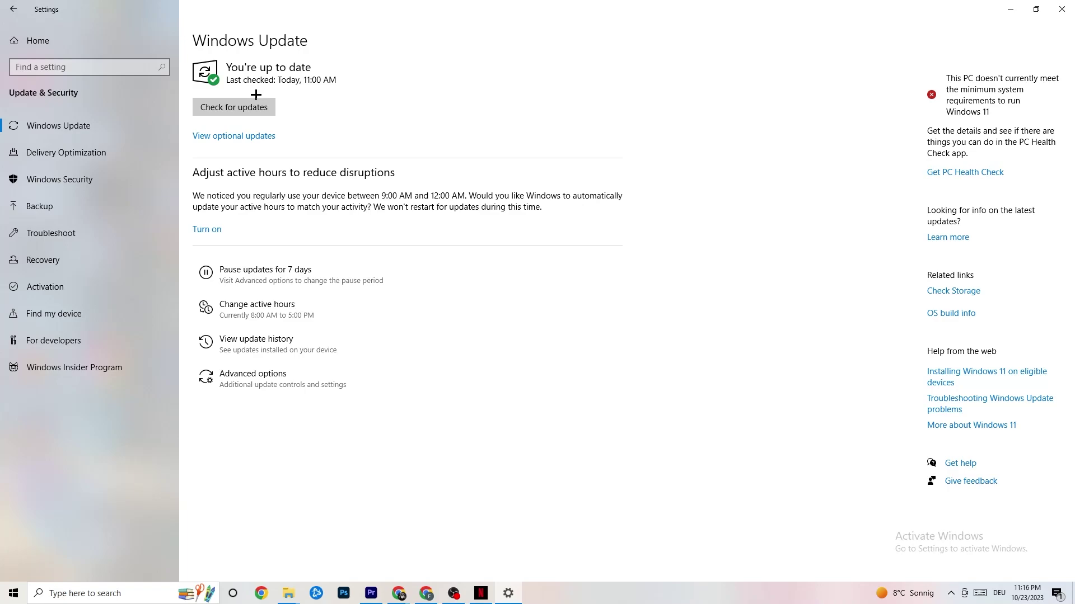
left_click(1061, 9)
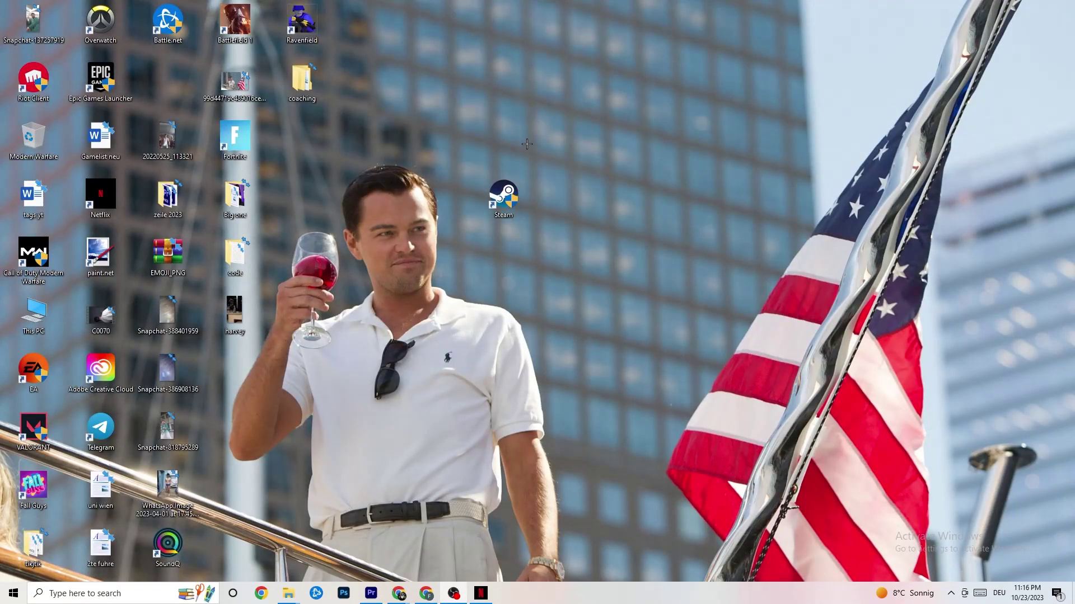
Step: Open Task Manager at full window size and view the performance graph of the physical Ethernet adapter
mouse_move(560, 595)
left_mouse_down()
mouse_move(979, 280)
mouse_move(719, 451)
mouse_move(580, 596)
left_mouse_up()
right_click(575, 600)
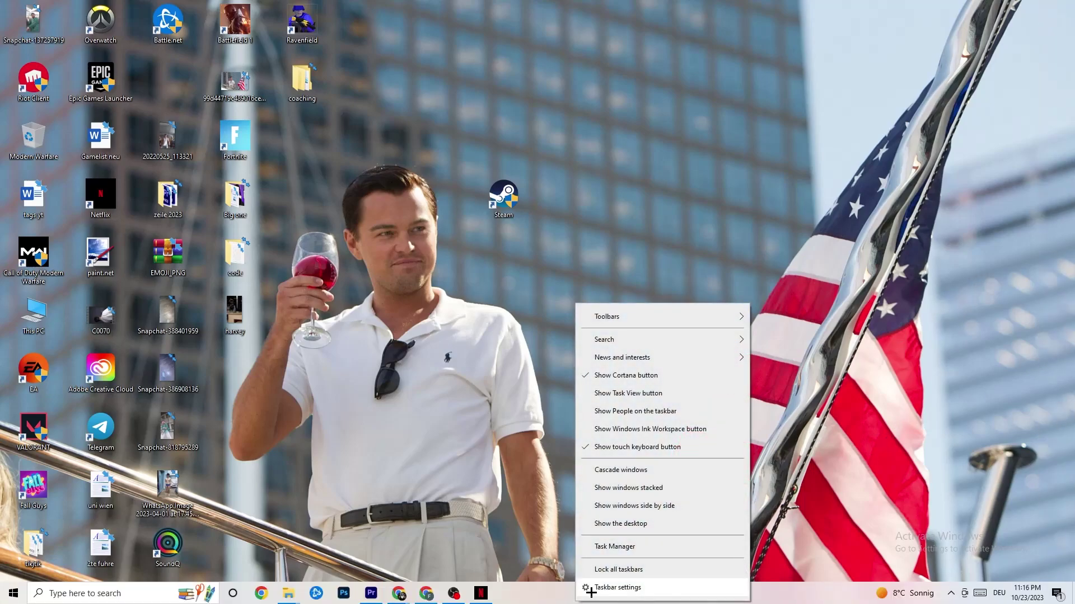
left_click(616, 547)
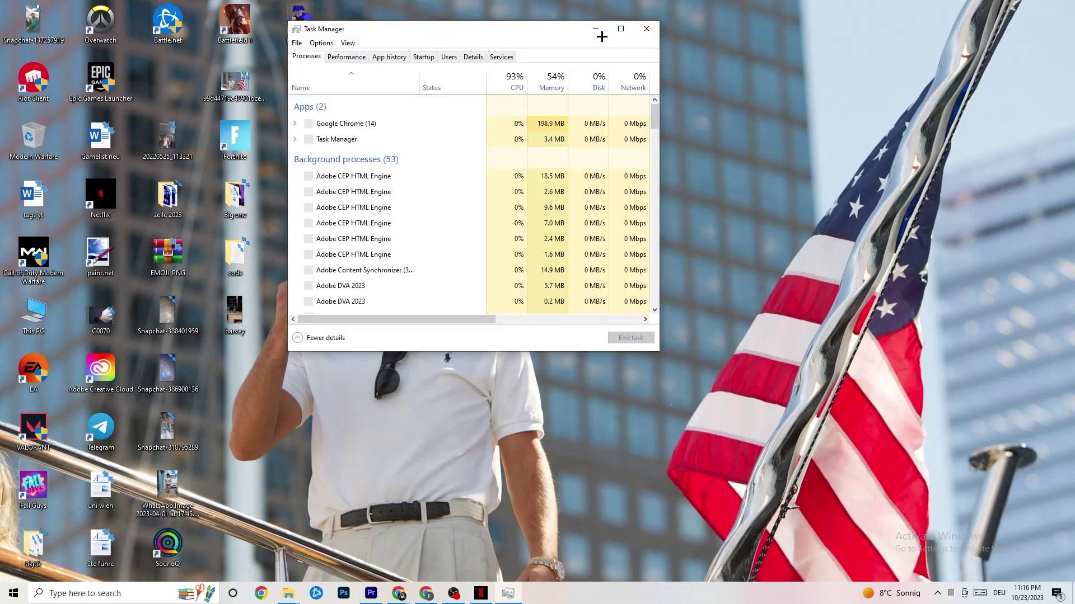
left_click(618, 25)
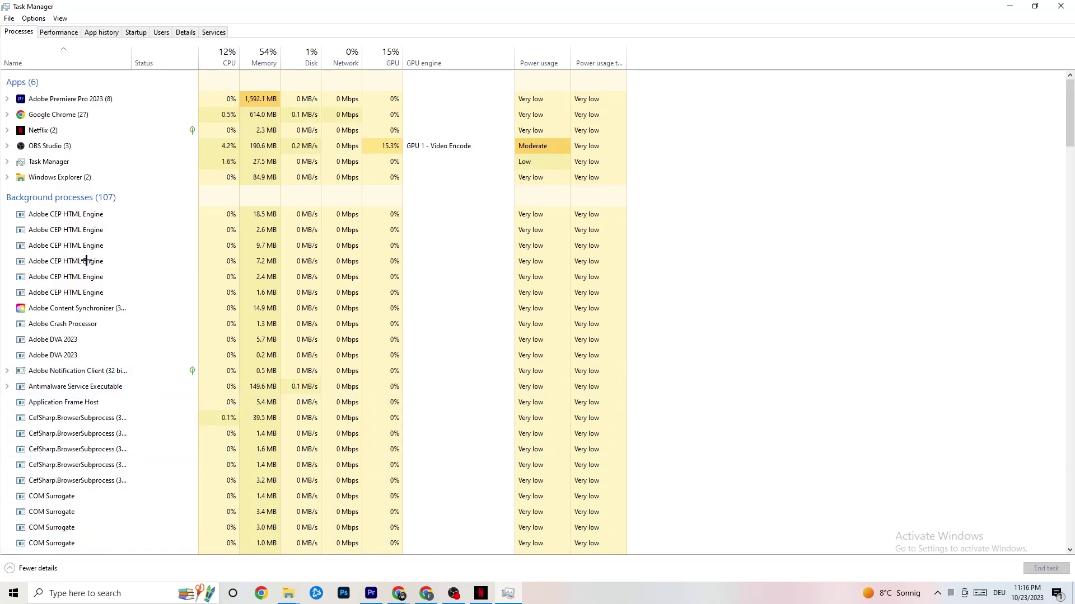
left_click(58, 32)
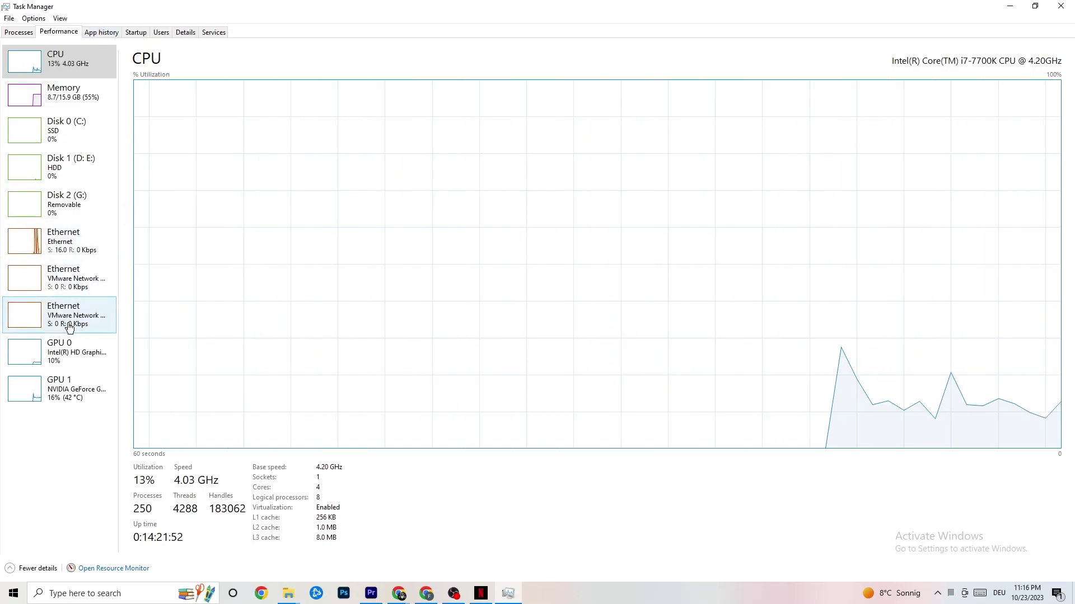
left_click(71, 247)
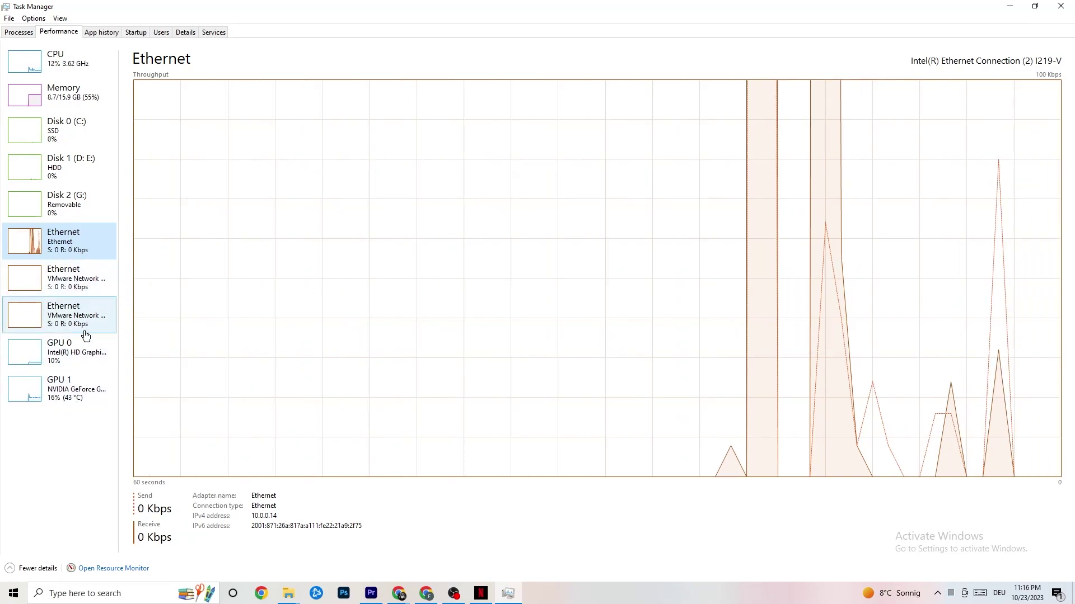
Step: Open Resource Monitor from Task Manager and enlarge it to full size to examine the processes with network activity
right_click(73, 558)
left_click(189, 579)
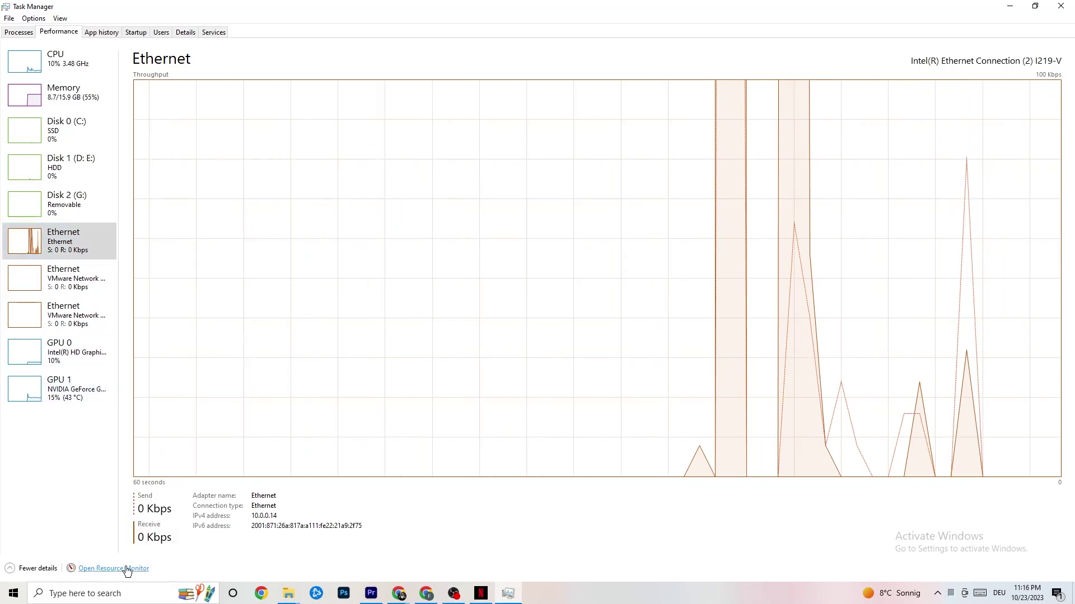
left_click(117, 569)
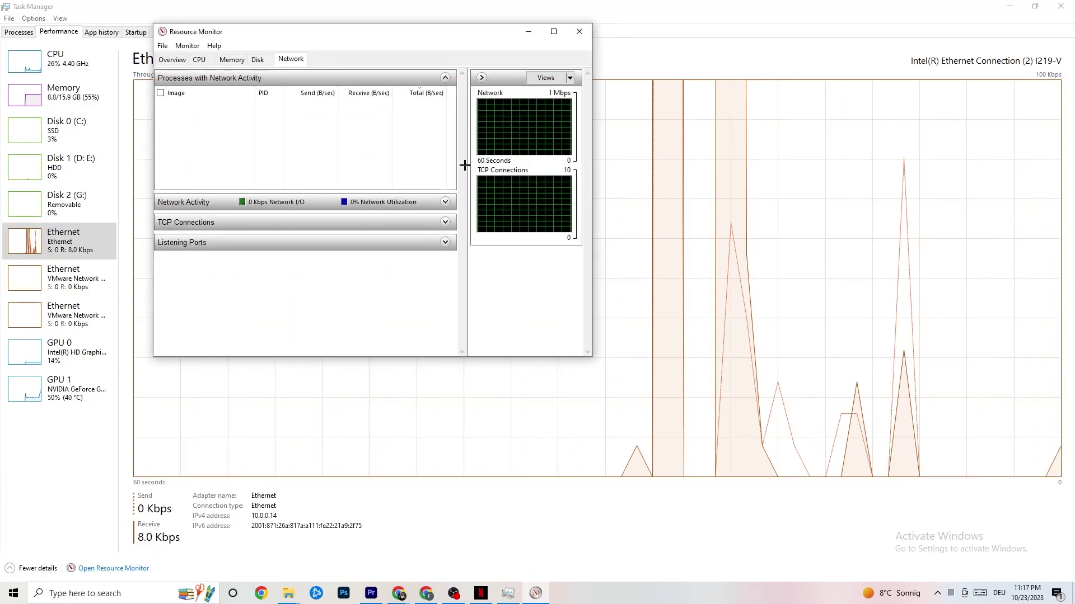
left_click(554, 31)
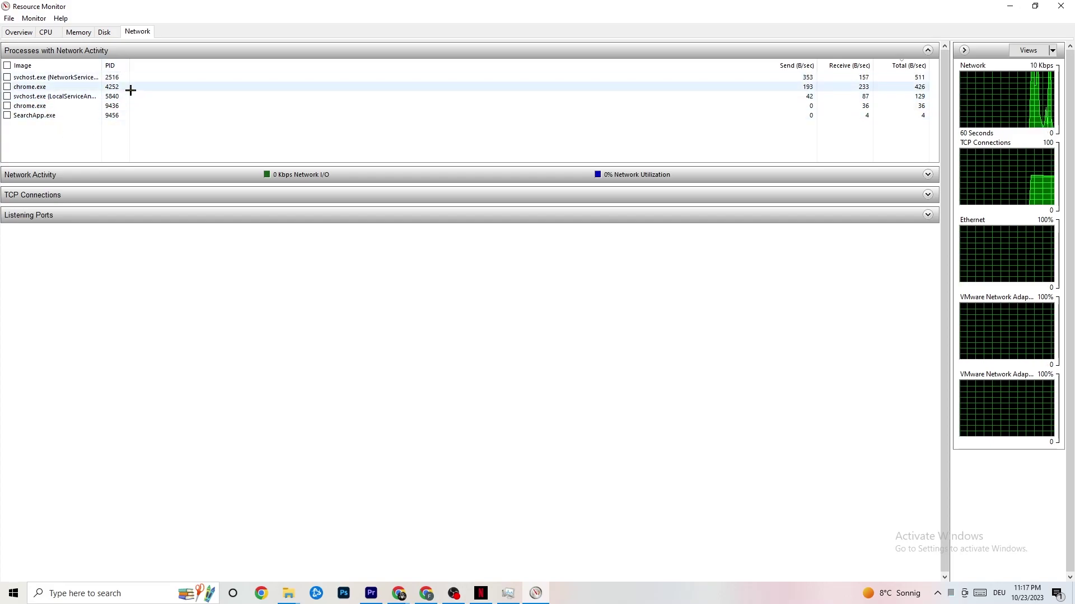
Step: Check the actions available for the SearchApp.exe process without applying any, and close Resource Monitor after viewing its resource overview
right_click(51, 116)
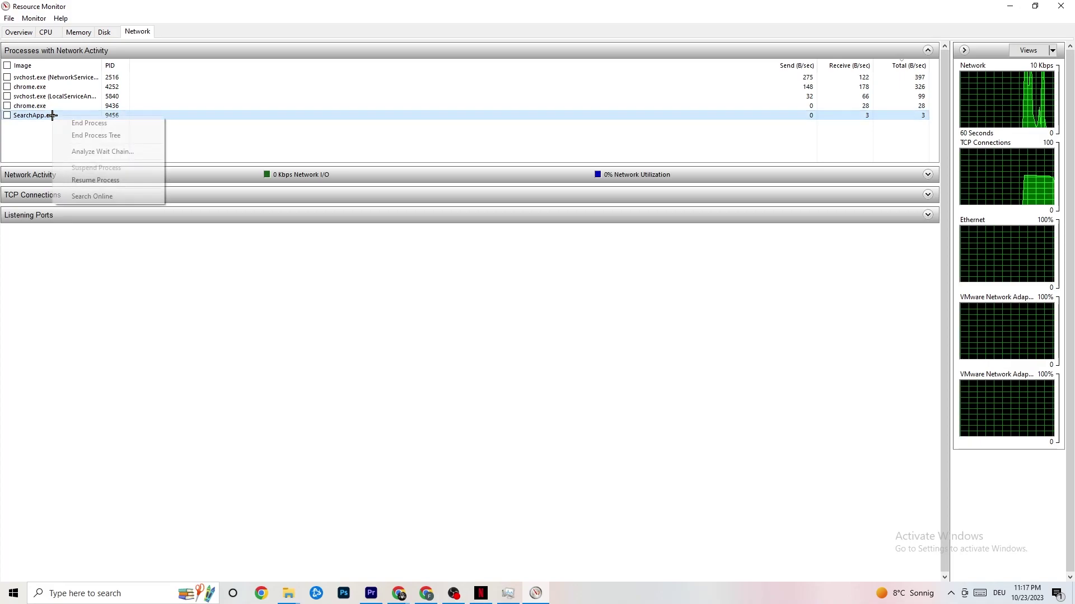
left_click(328, 146)
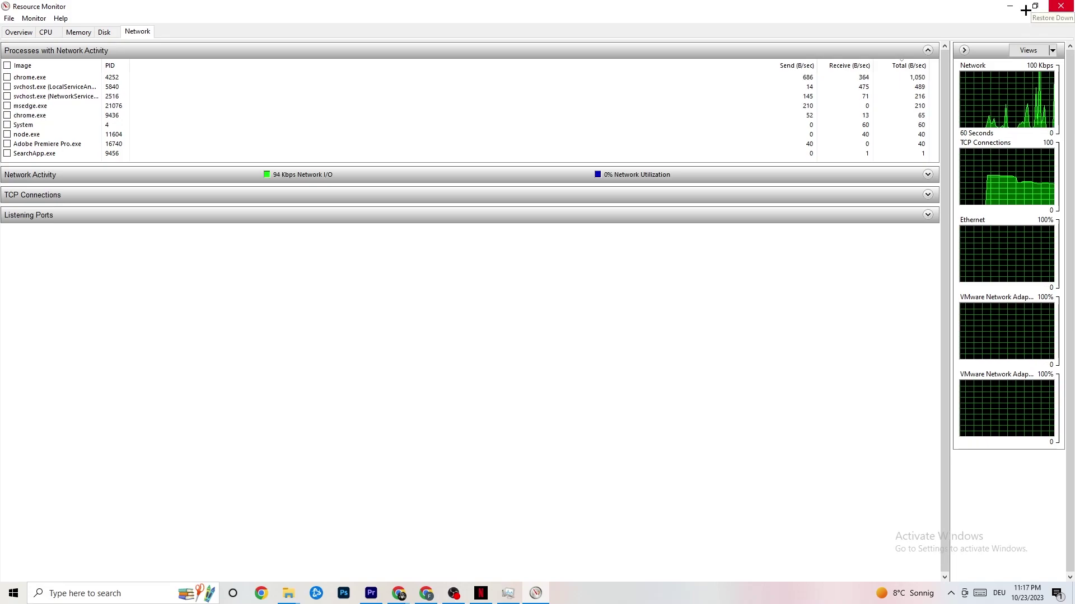
left_click(19, 32)
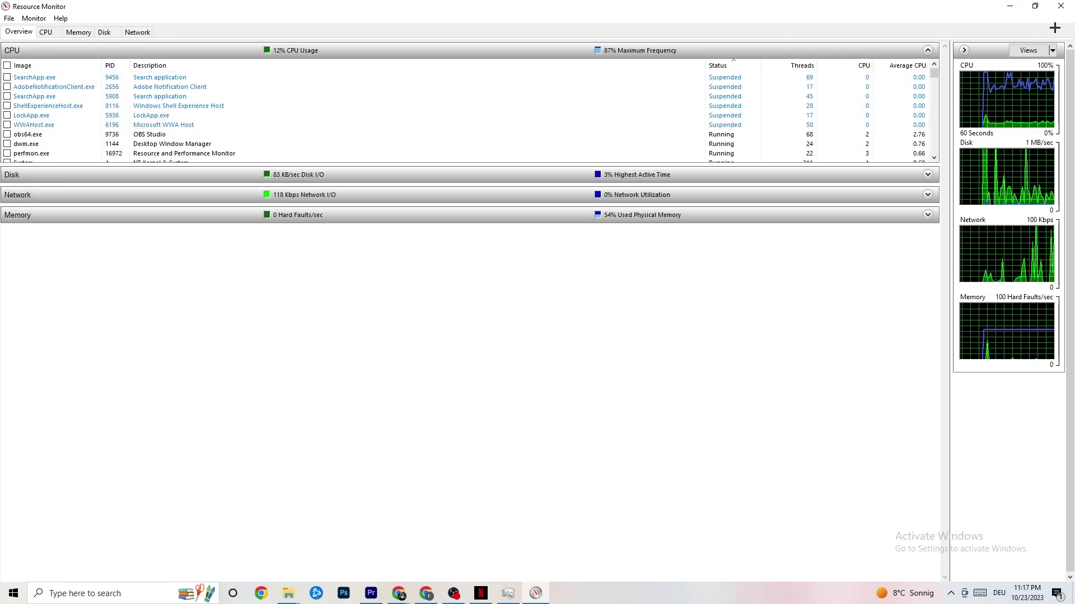
left_click(1061, 6)
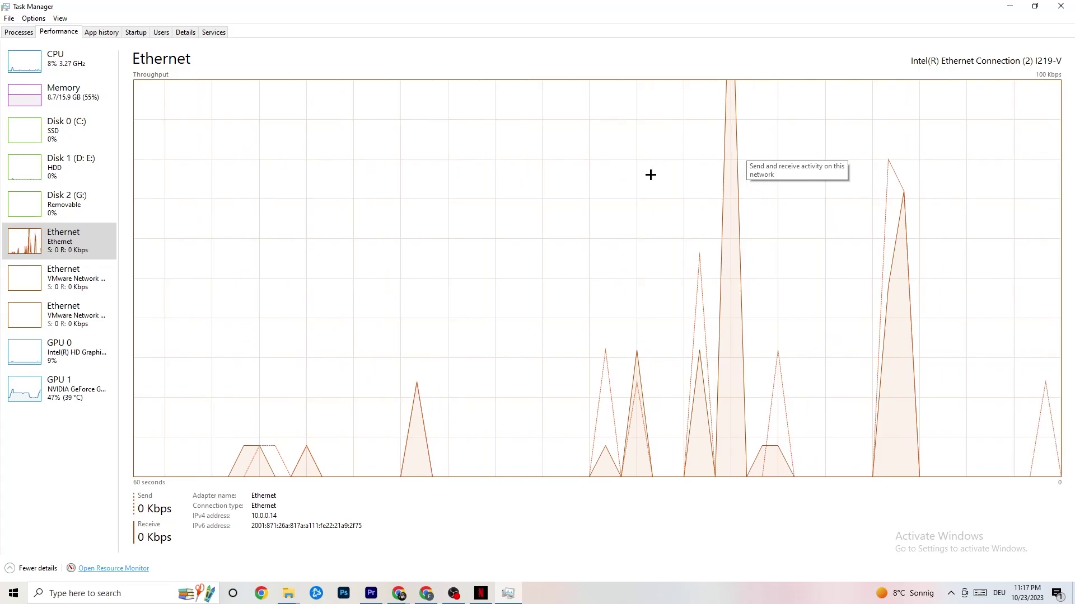
Step: Review which programs are enabled at startup in Task Manager, and close it
left_click(137, 35)
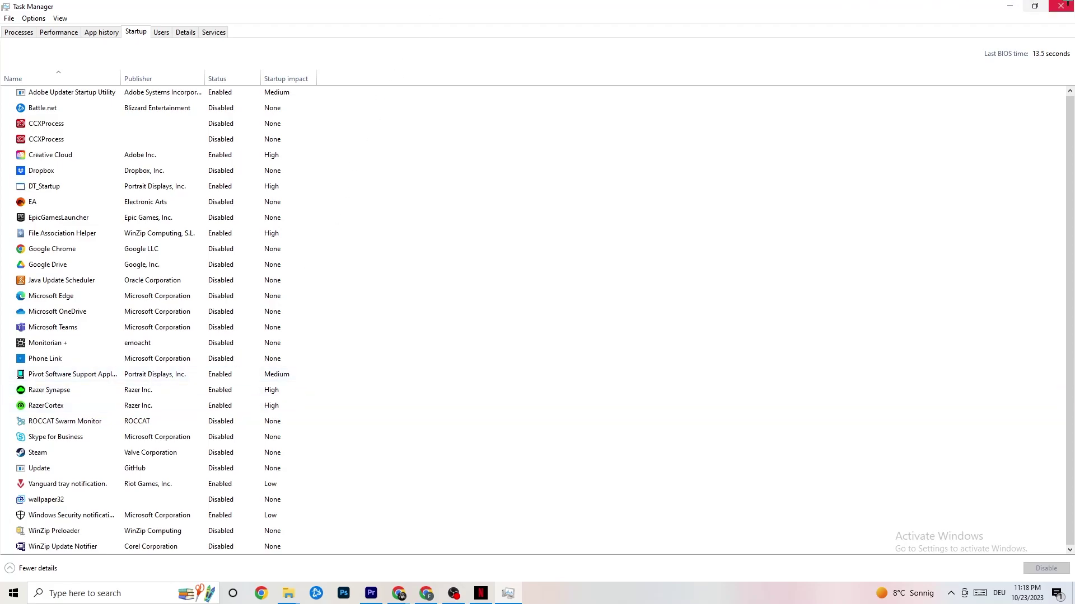
left_click(1062, 5)
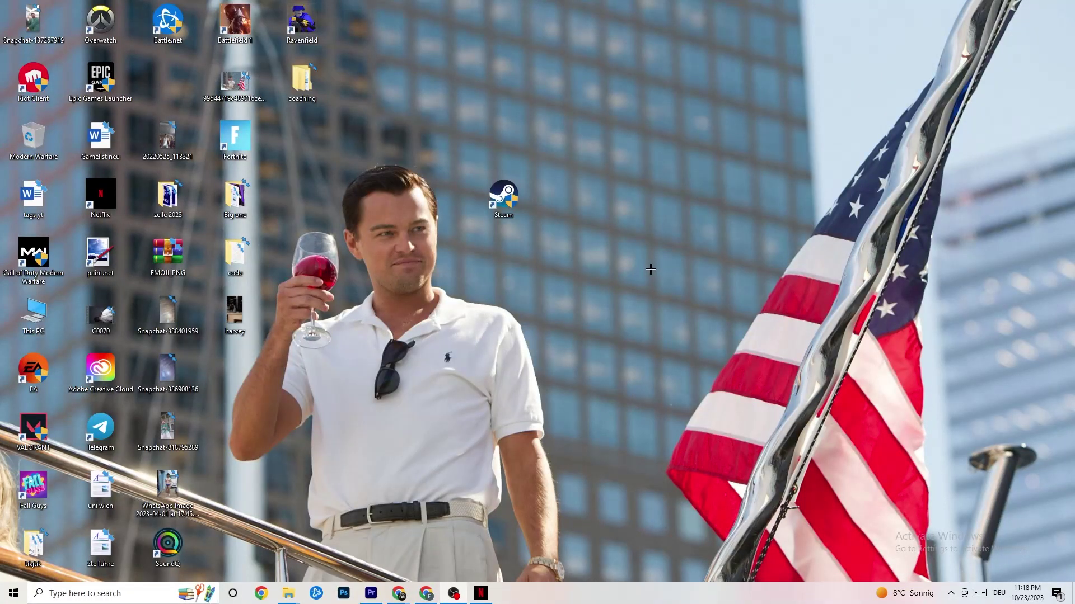